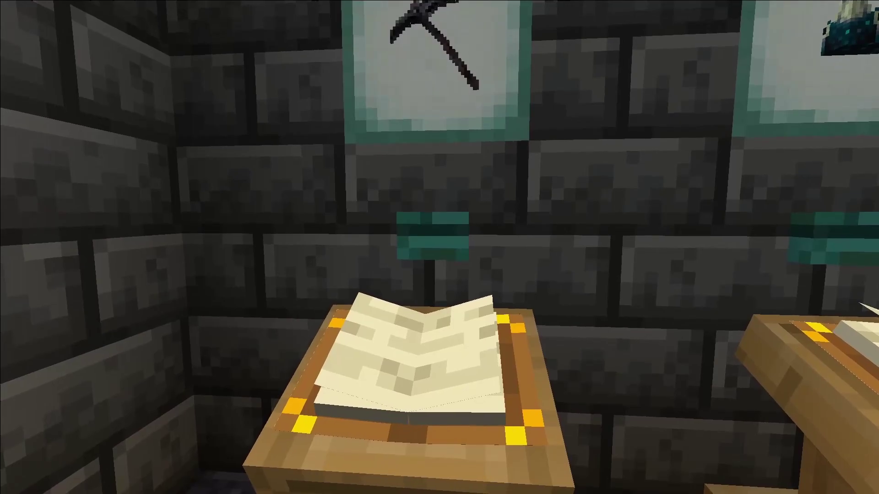
key(F1)
key(s)
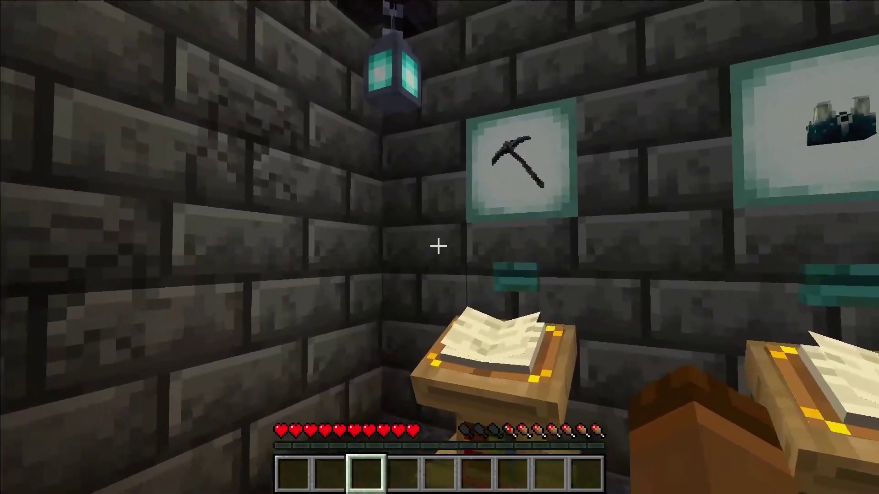
key(w)
click(438, 246)
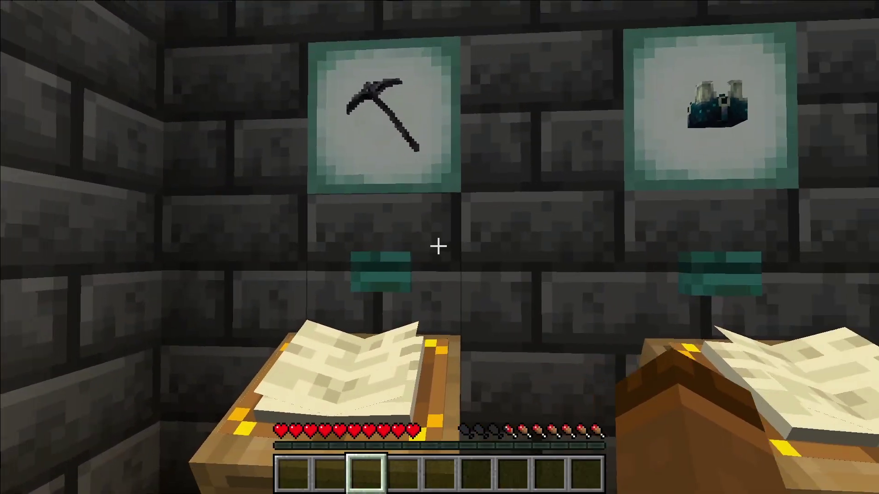
key(s)
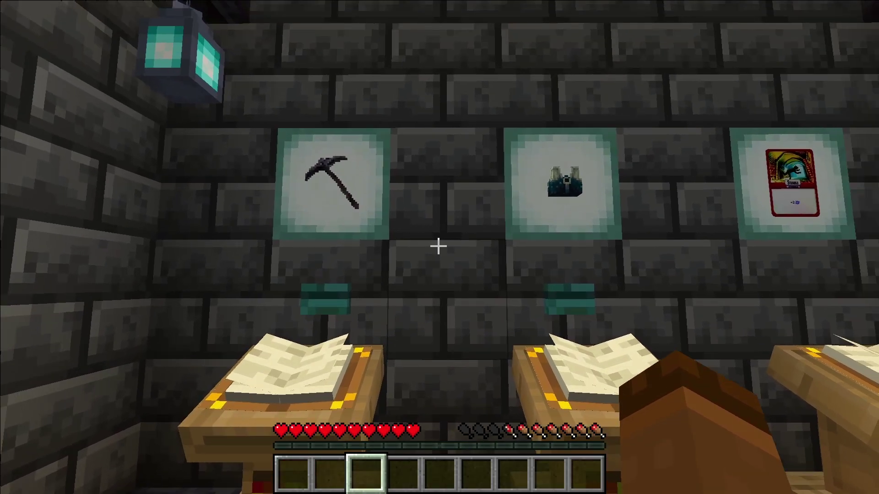
key(w)
key(d)
right_click(439, 246)
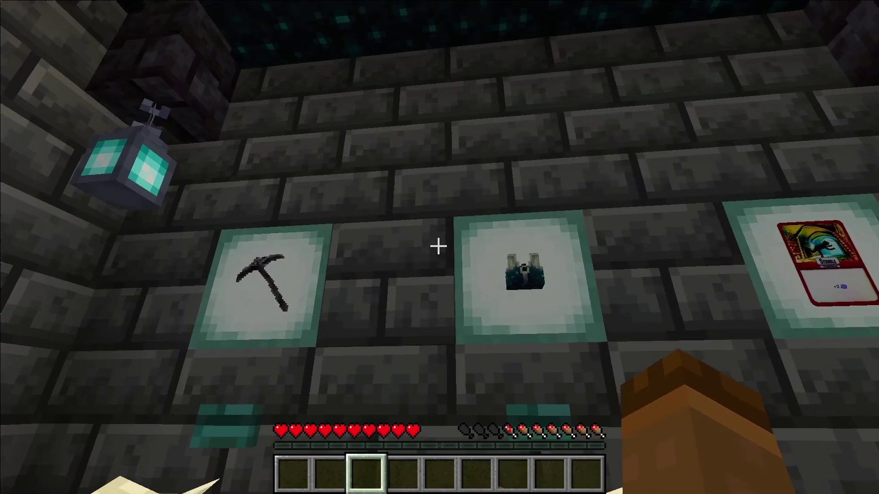
key(s)
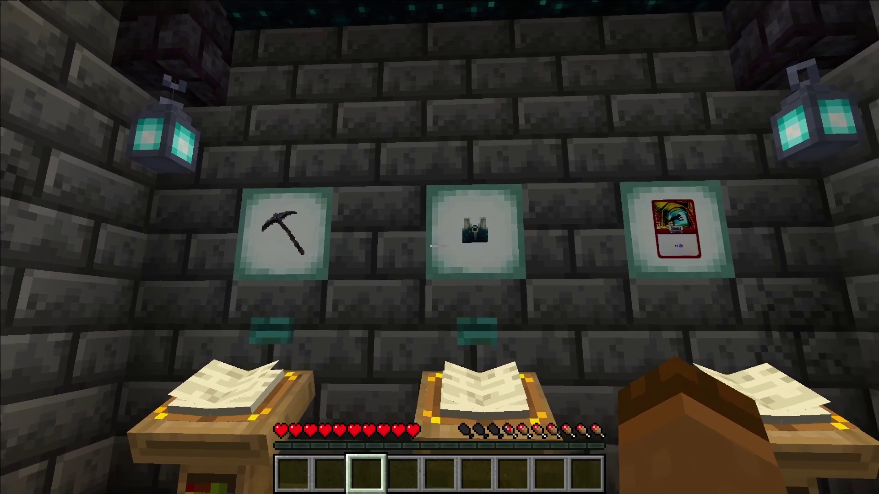
key(w)
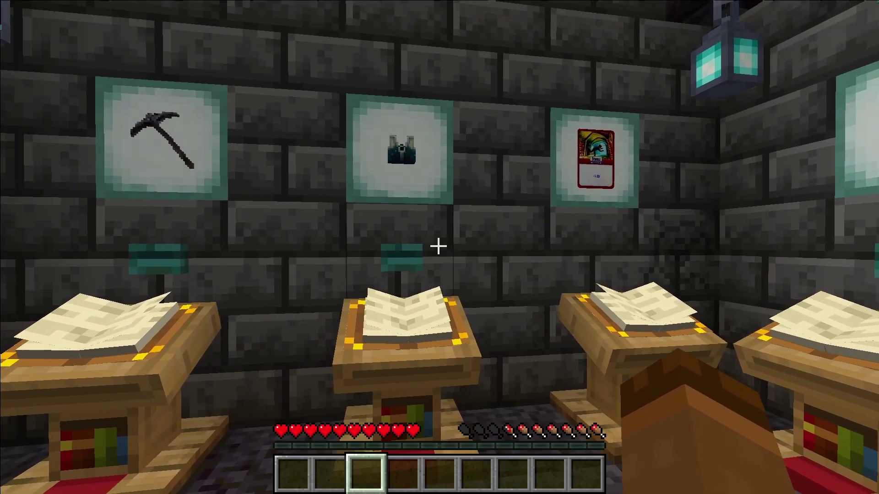
key(s)
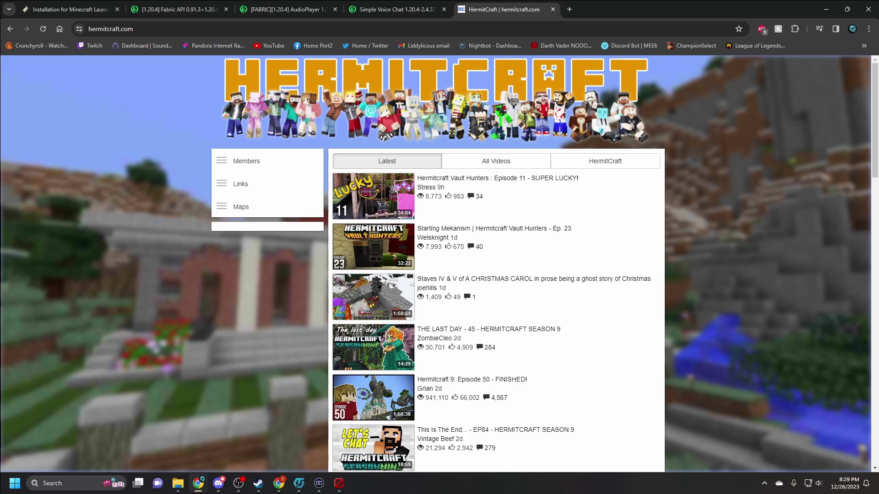
- Expand the site's list of Hermitcraft maps to show the Vanilla S9 world downloads, and minimize the browser
click(241, 206)
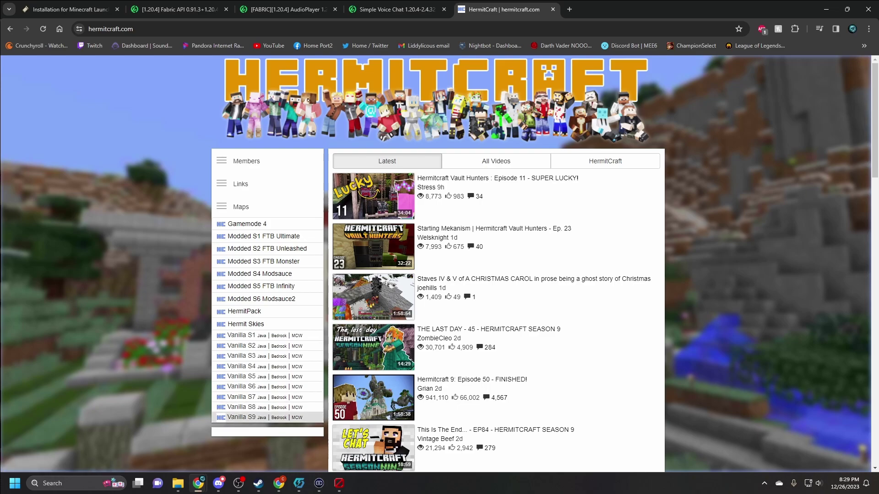
click(826, 9)
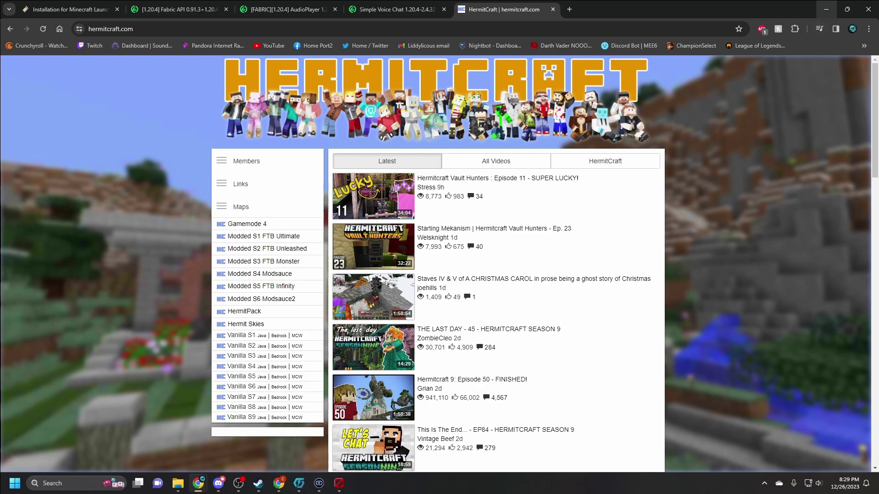
- Place the hermitcraft9 archive in the middle of the desktop and position the .minecraft folder window just below it
drag(87, 107, 365, 200)
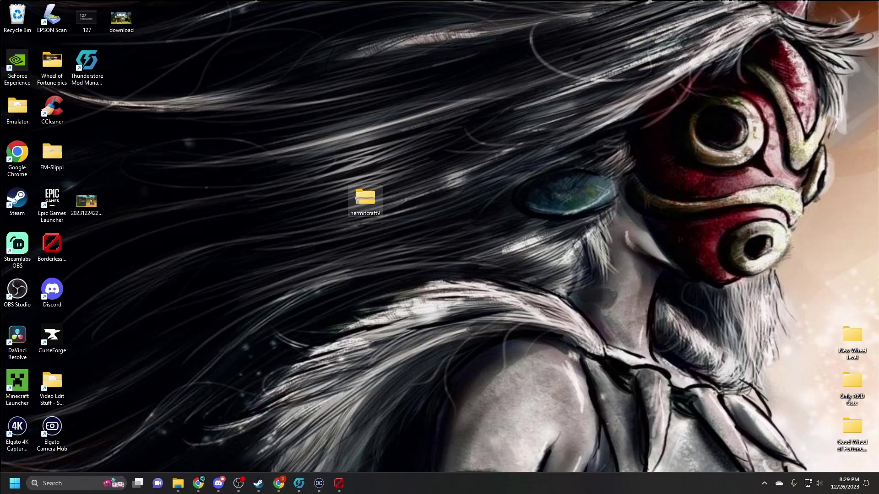
key(alt+Tab)
drag(445, 95, 434, 212)
drag(365, 192, 435, 85)
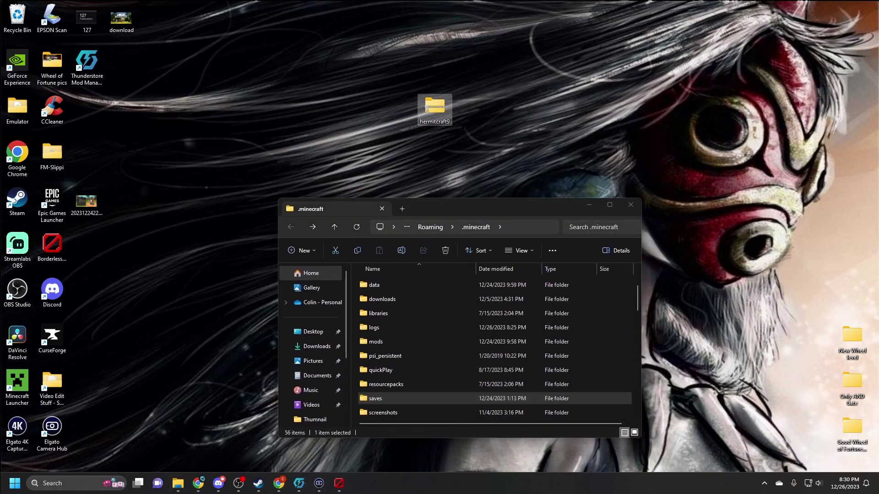
drag(450, 209, 444, 143)
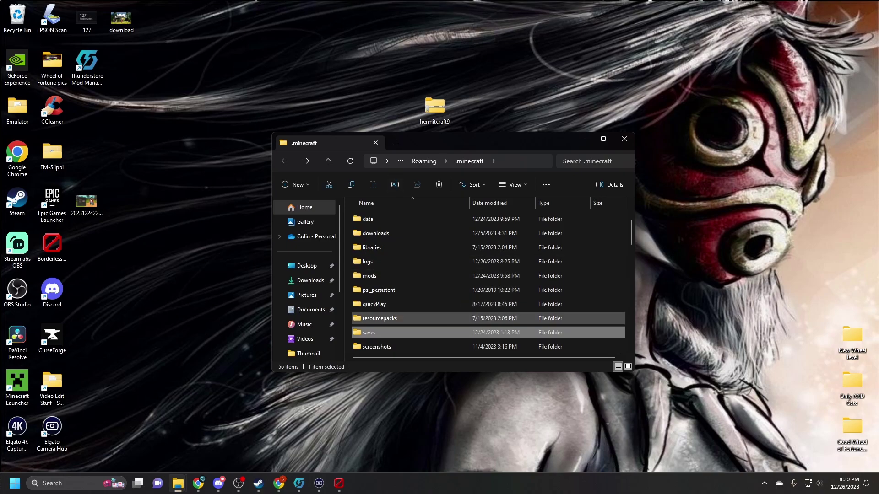
- Open the saves folder inside .minecraft and select the hermitcraft9 world folder
double_click(369, 333)
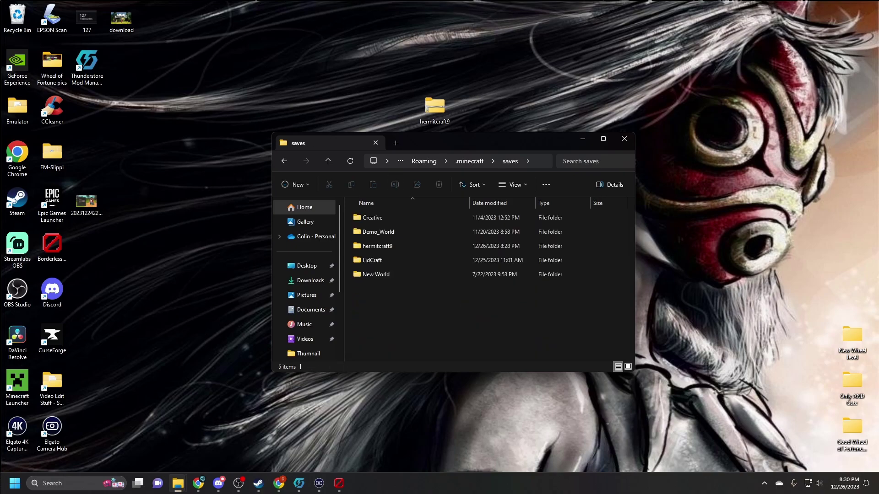
click(377, 246)
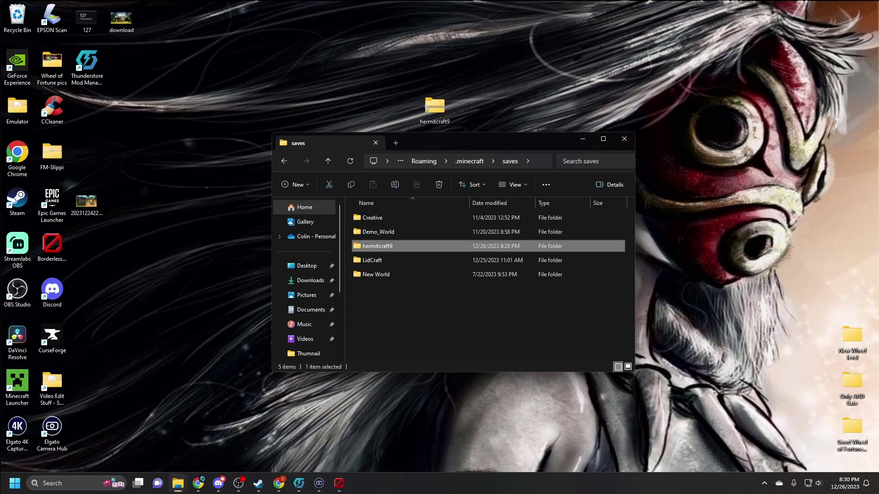
- Switch to the Minecraft world, open the chat and follow the link for playing Decked Out as the hermits experienced it
key(Escape)
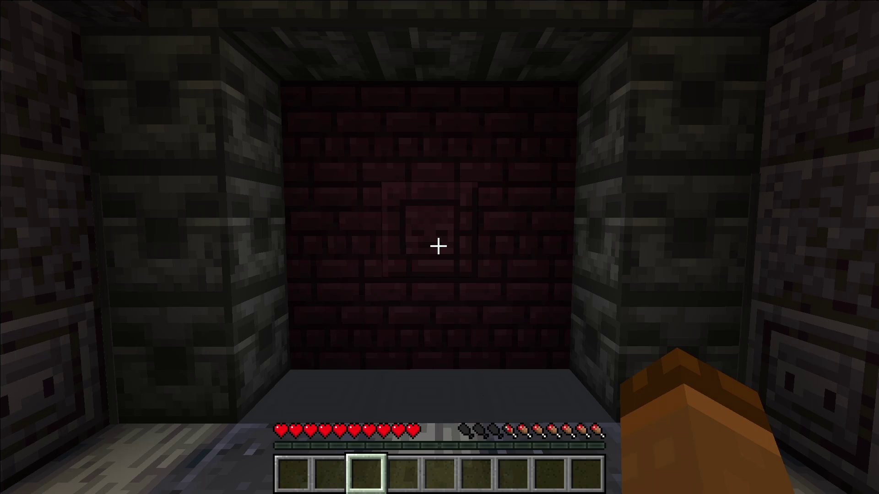
key(t)
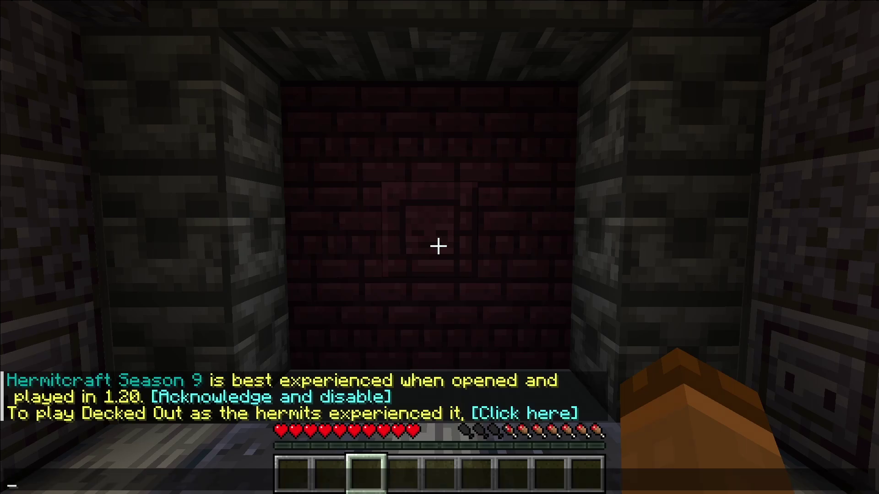
click(525, 414)
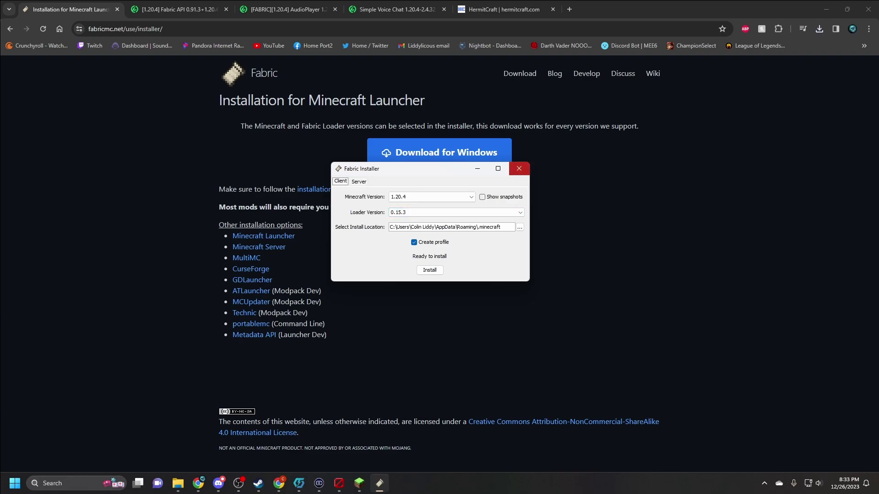
- Close the Fabric Installer and download the Fabric version of AudioPlayer 1.20.4-1.8.6 from Modrinth
click(519, 168)
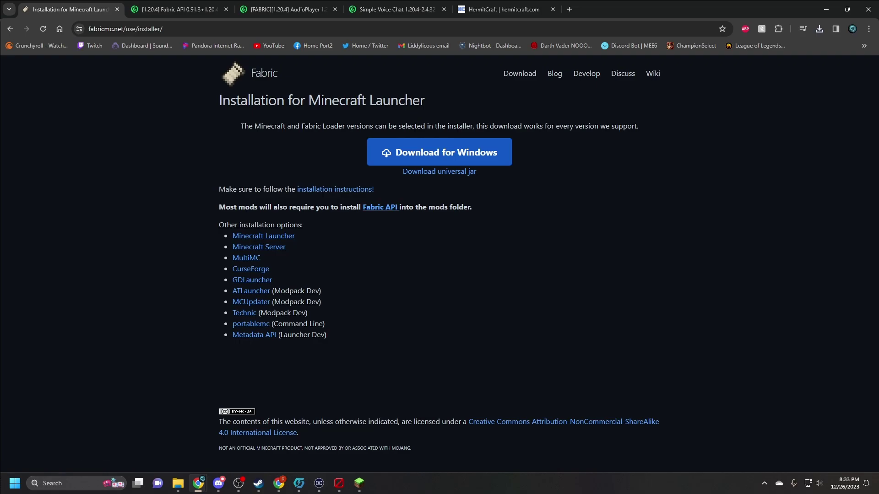
click(180, 9)
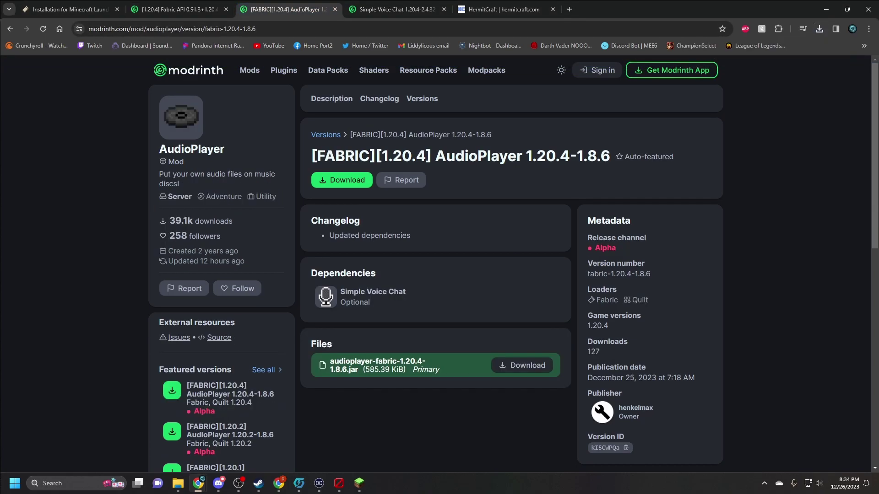
click(342, 180)
key(ctrl+Tab)
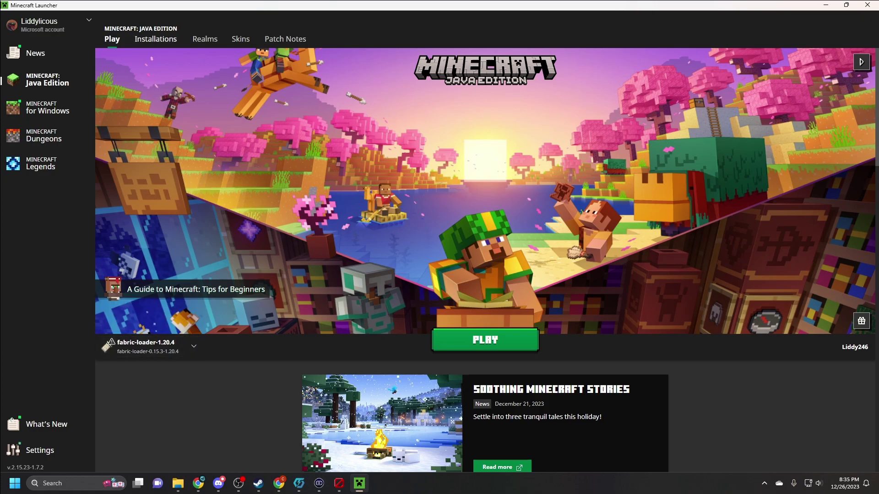
- Open the game folder of the fabric-loader-1.20.4 installation from the Minecraft Launcher and enter its mods folder
click(156, 39)
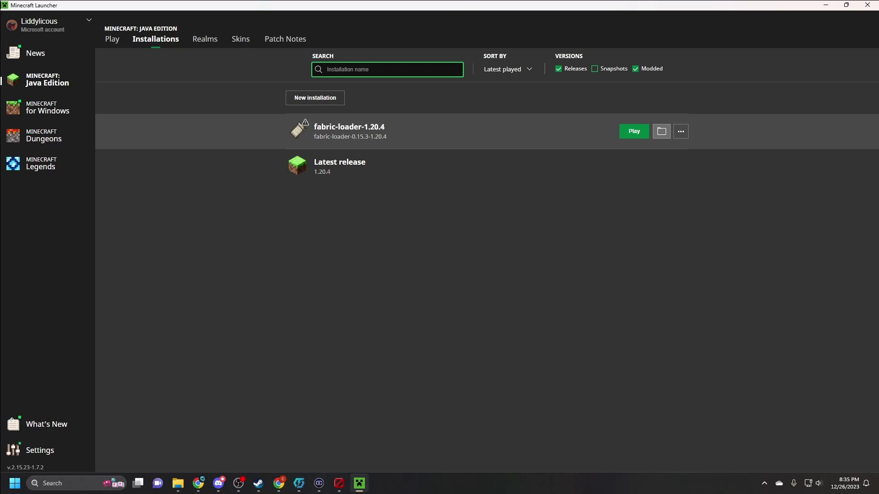
click(661, 132)
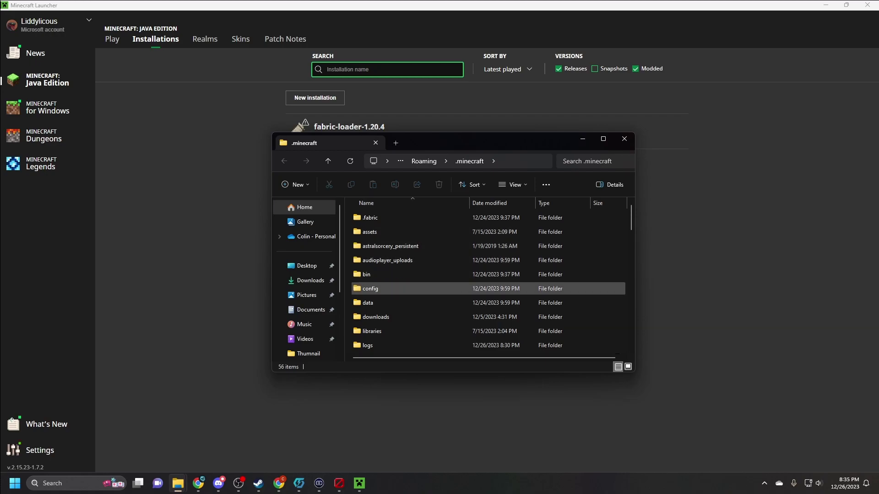
scroll(412, 287, down, 2)
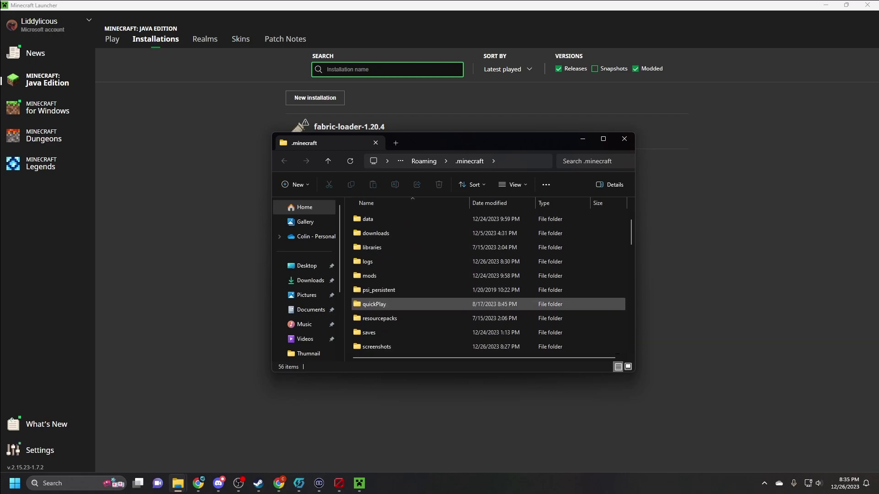
click(370, 276)
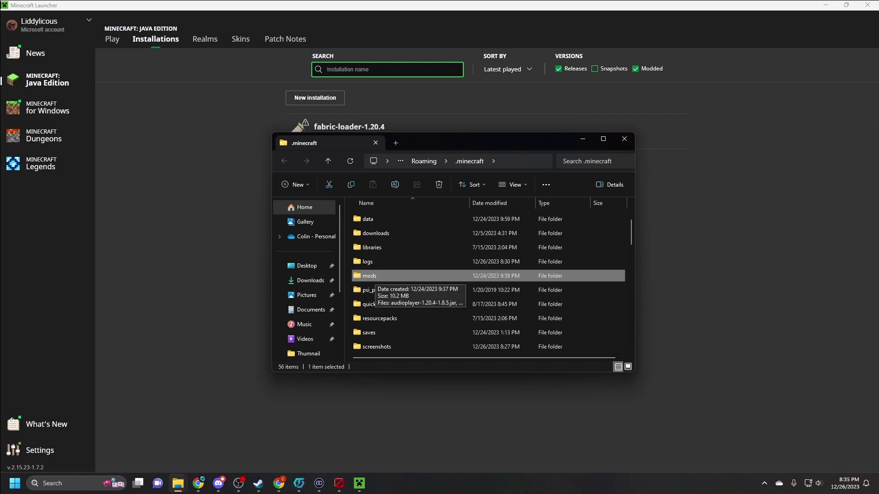
click(369, 275)
click(378, 290)
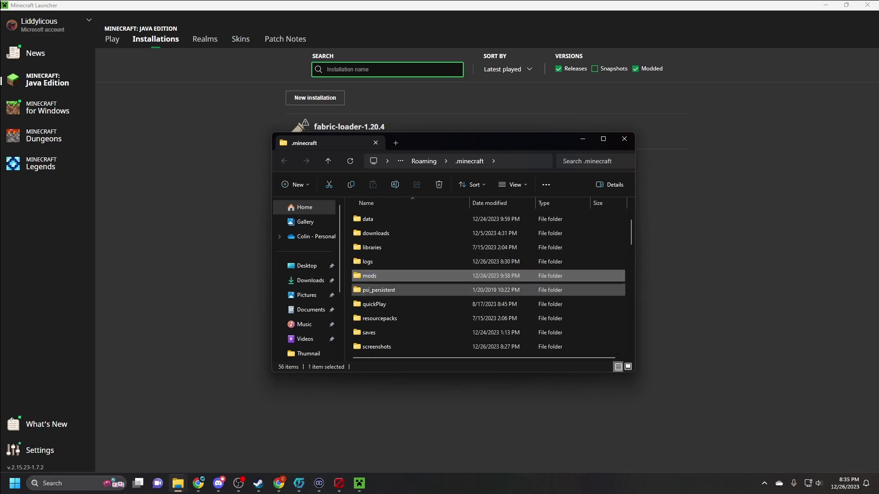
double_click(370, 275)
- Try to move the fabric-api, voicechat and audioplayer files from the desktop into the mods folder
drag(363, 269, 423, 218)
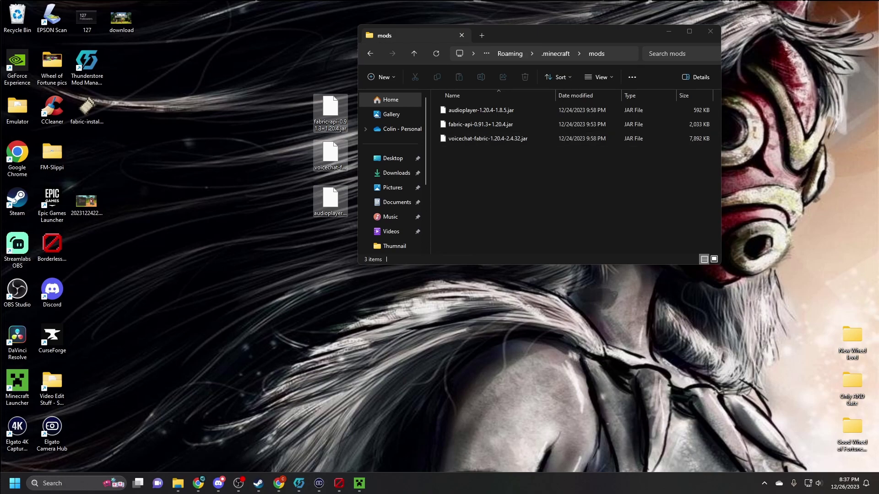
drag(330, 110, 553, 144)
key(Escape)
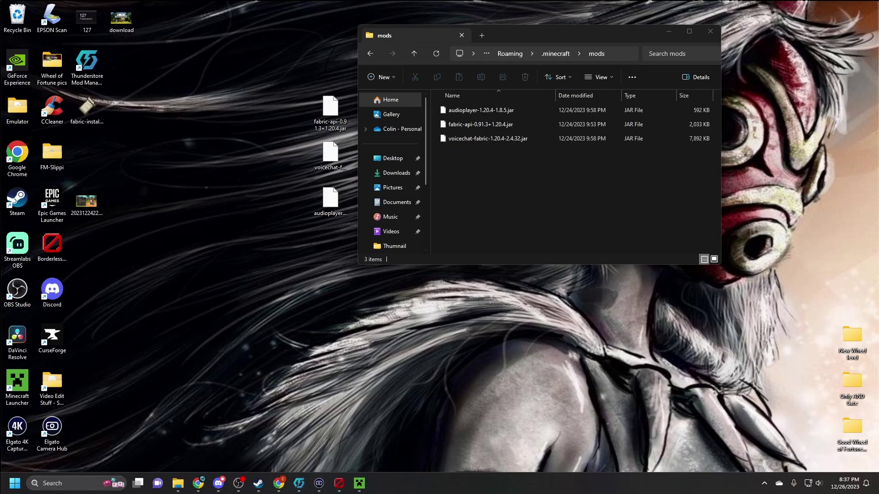
- Switch to the Minecraft Launcher and start the game with the fabric-loader-1.20.4 installation
click(359, 483)
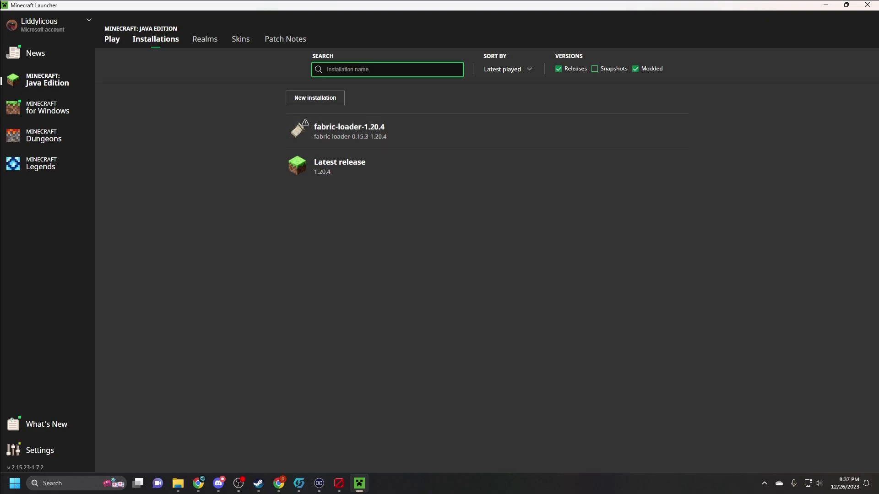
click(112, 39)
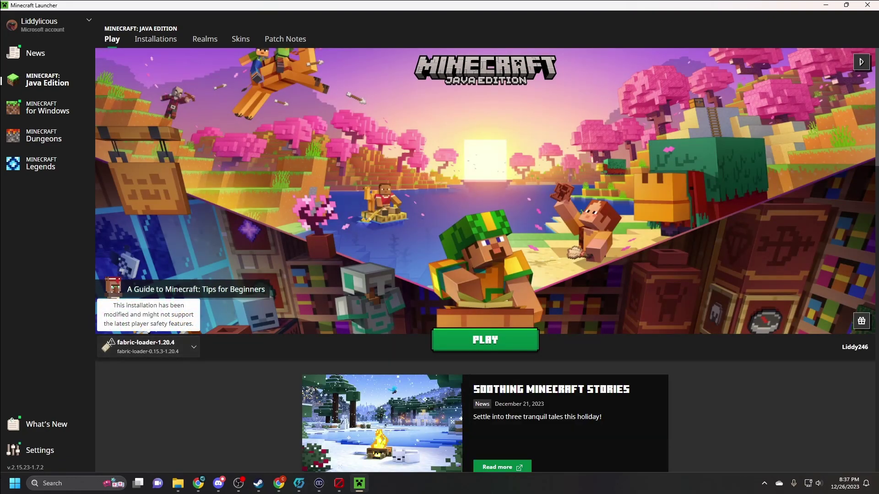
click(179, 346)
click(178, 346)
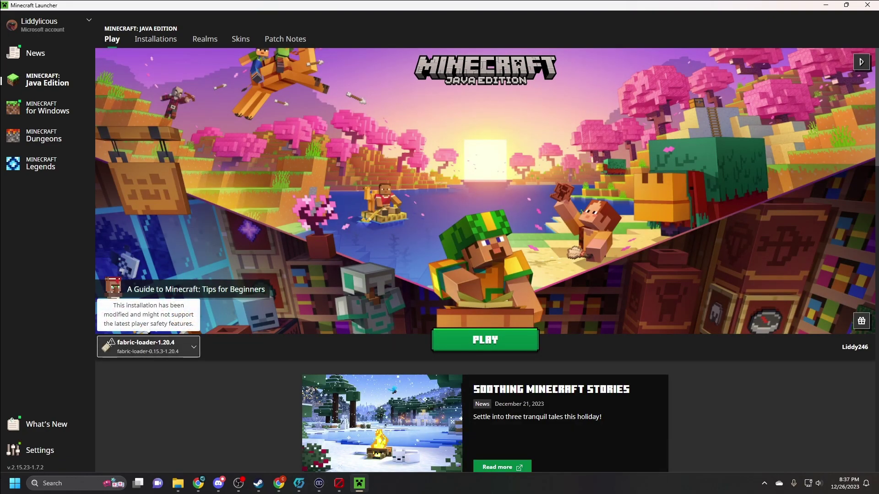
click(485, 339)
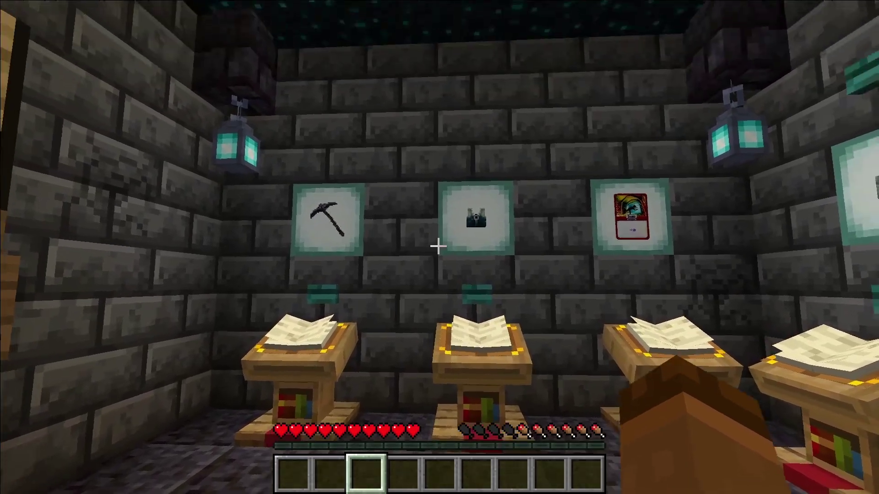
key(s)
key(w)
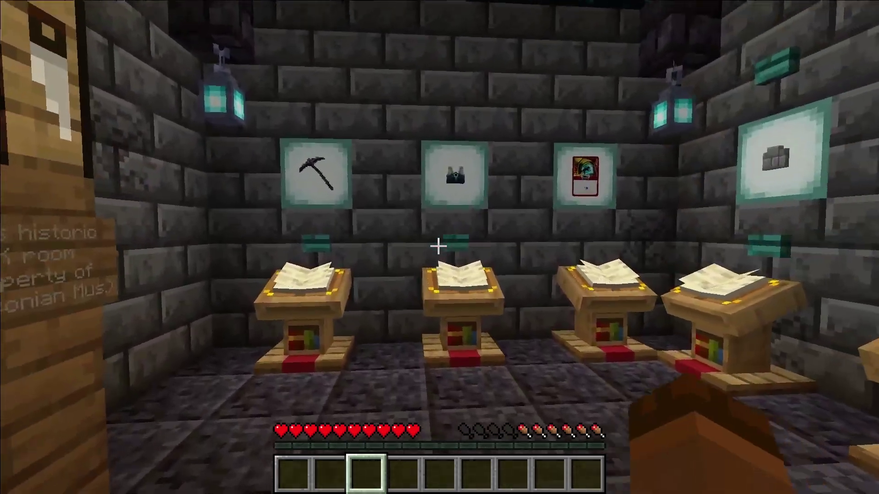
key(w)
key(s)
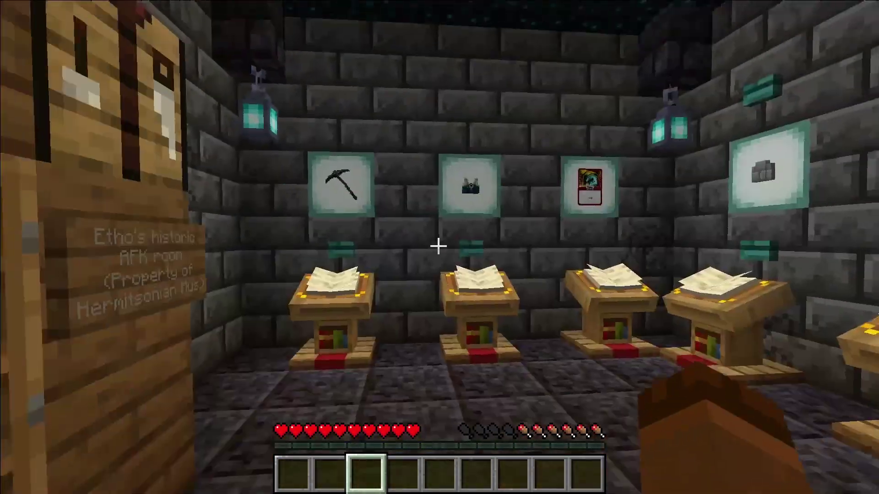
key(s)
key(w)
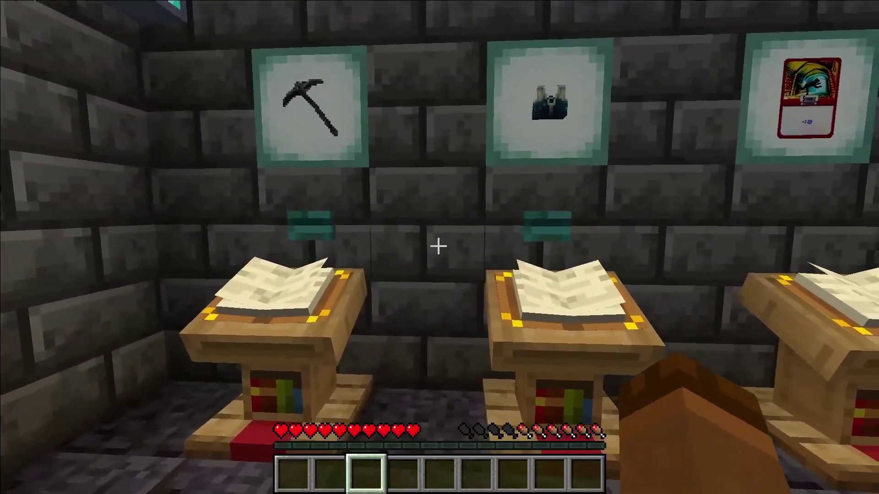
key(s)
key(w)
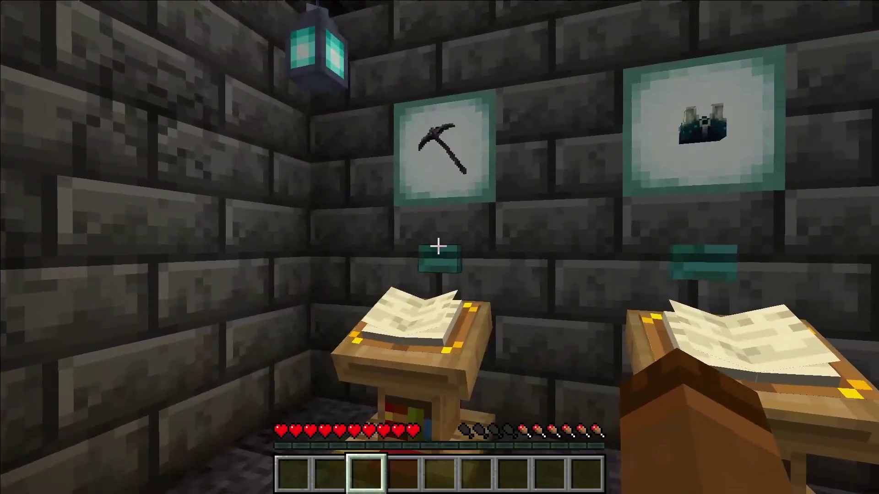
- Set the Music discs amplification to +100% in the voice chat volume adjustments and reopen them to check the volumes
key(s)
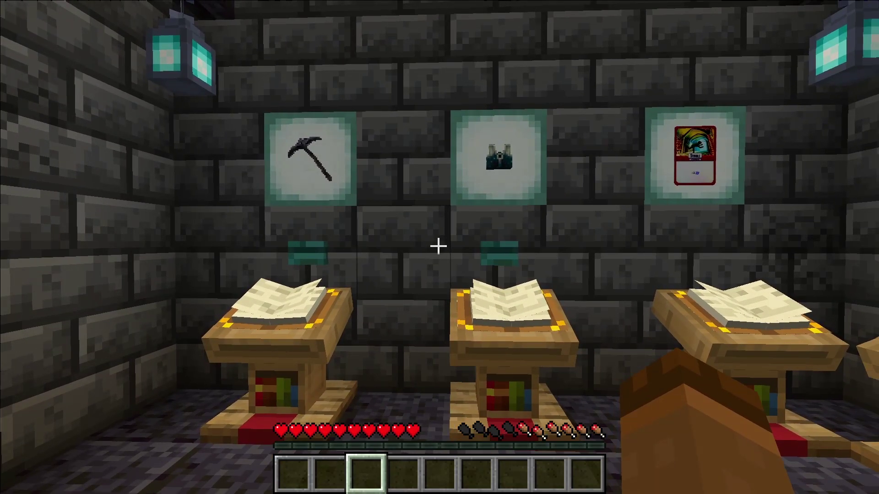
key(v)
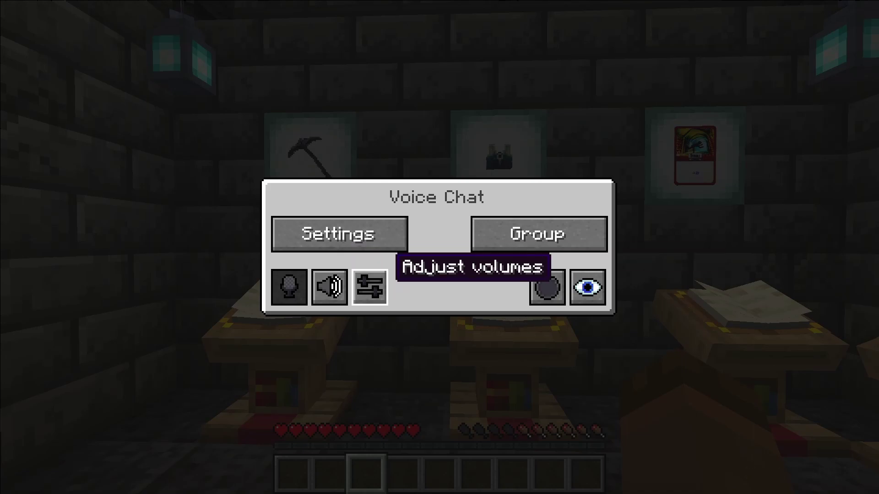
click(370, 287)
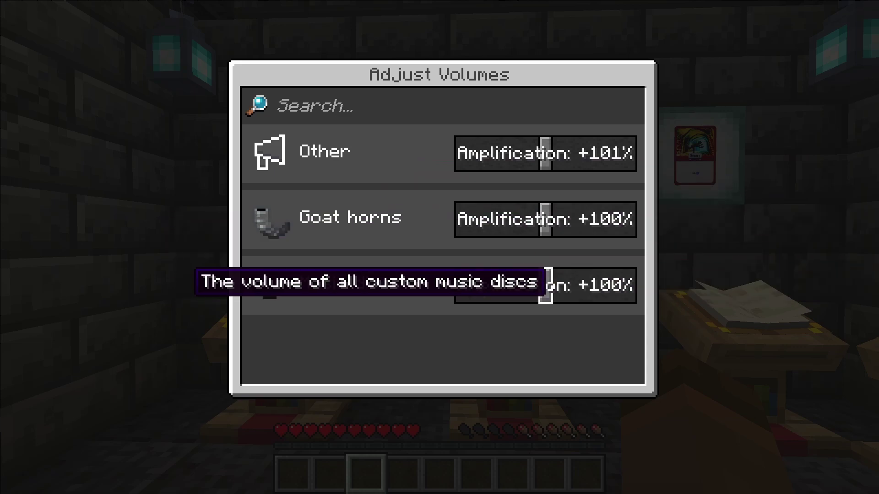
drag(560, 297, 546, 286)
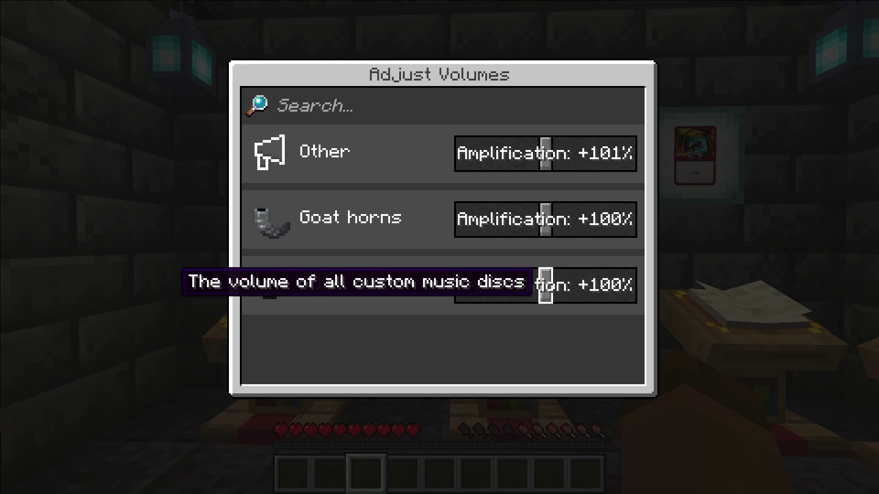
key(Escape)
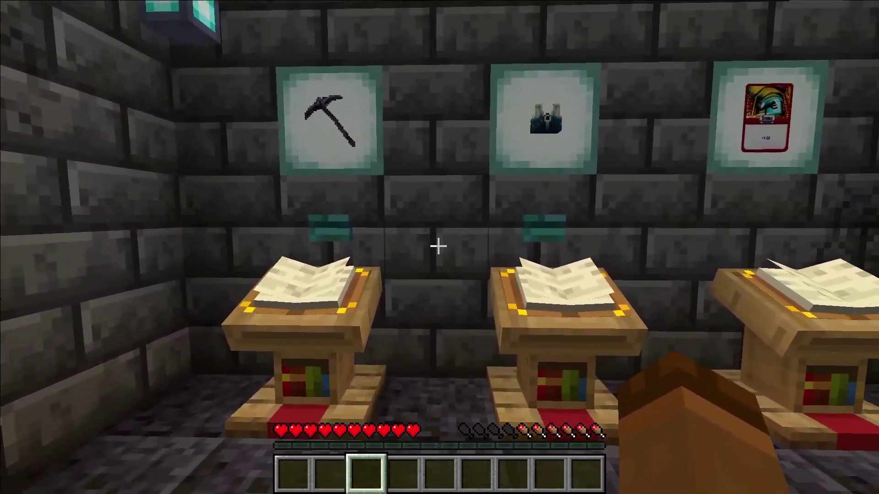
key(v)
click(370, 287)
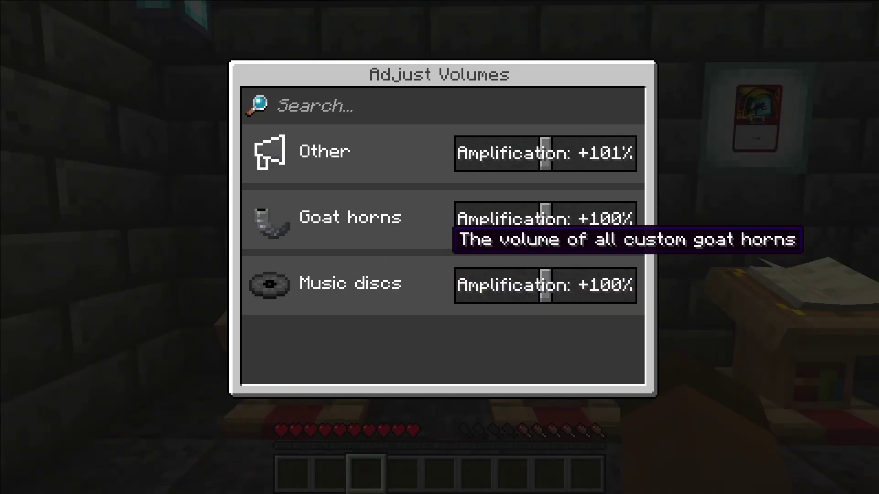